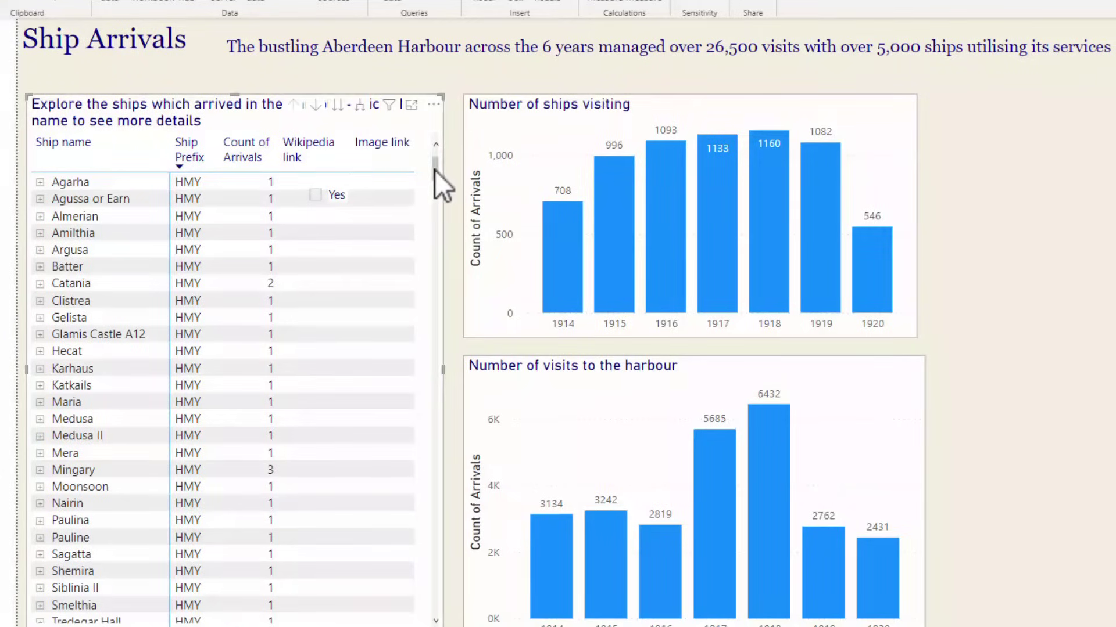
# Find Microsoft's Text Filter in the visuals catalogue by searching 'text', and add it to the report
pyautogui.moveTo(434, 170); pyautogui.dragTo(436, 235)
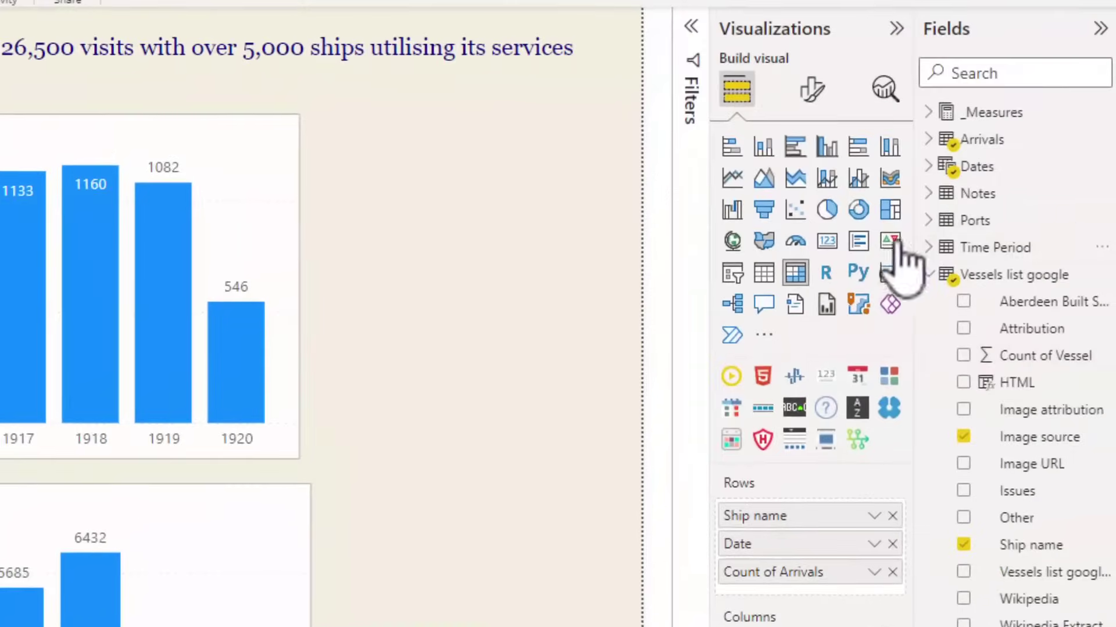
pyautogui.click(764, 337)
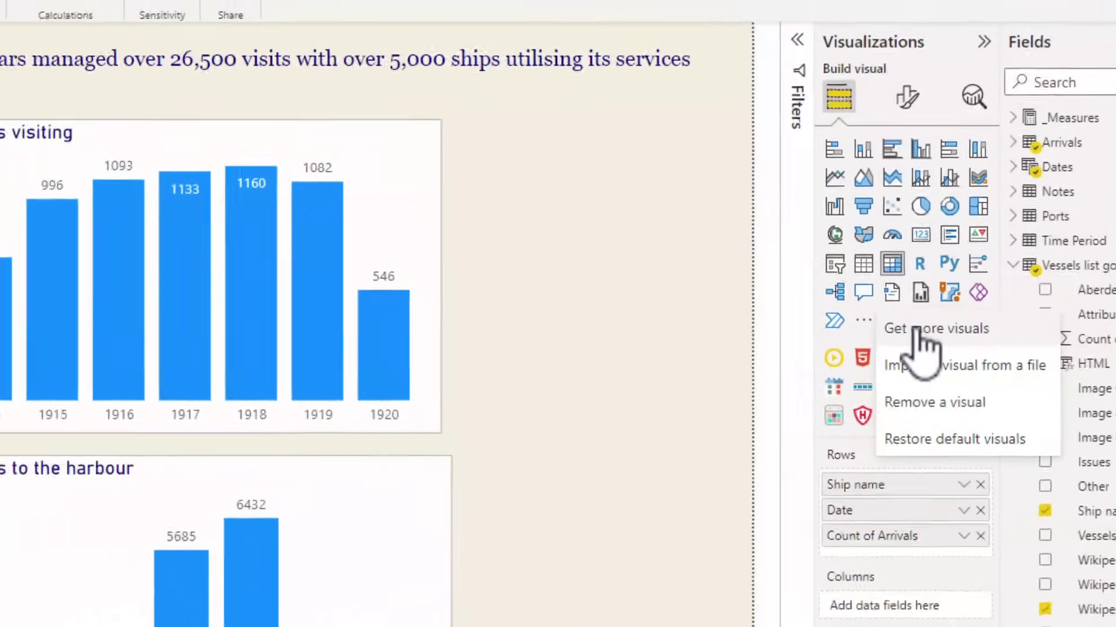
pyautogui.click(822, 346)
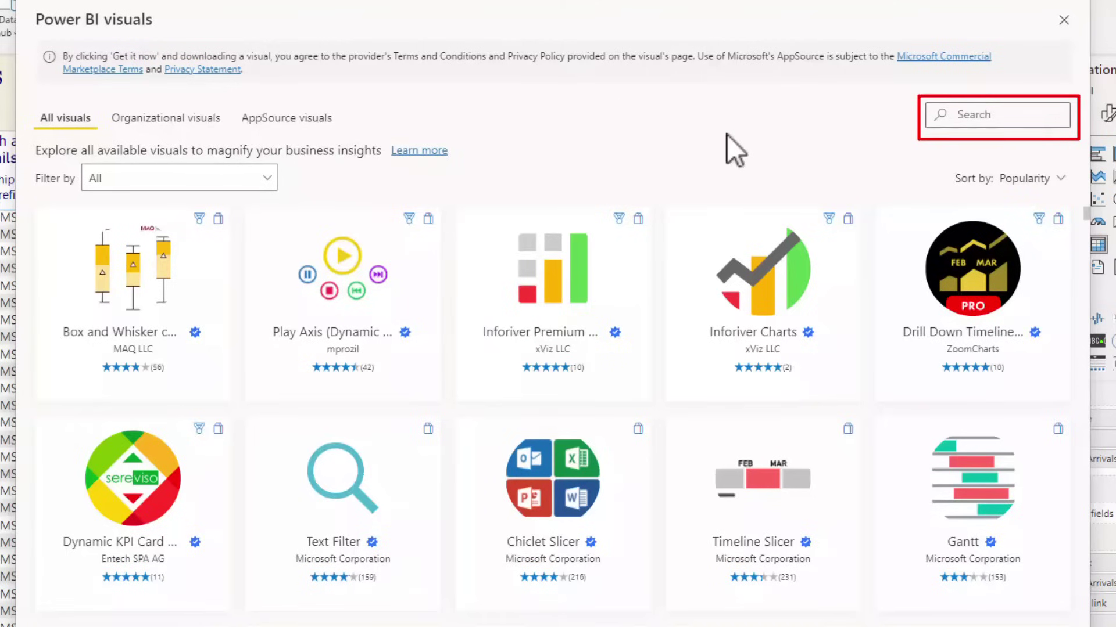
pyautogui.click(979, 115)
pyautogui.write('te')
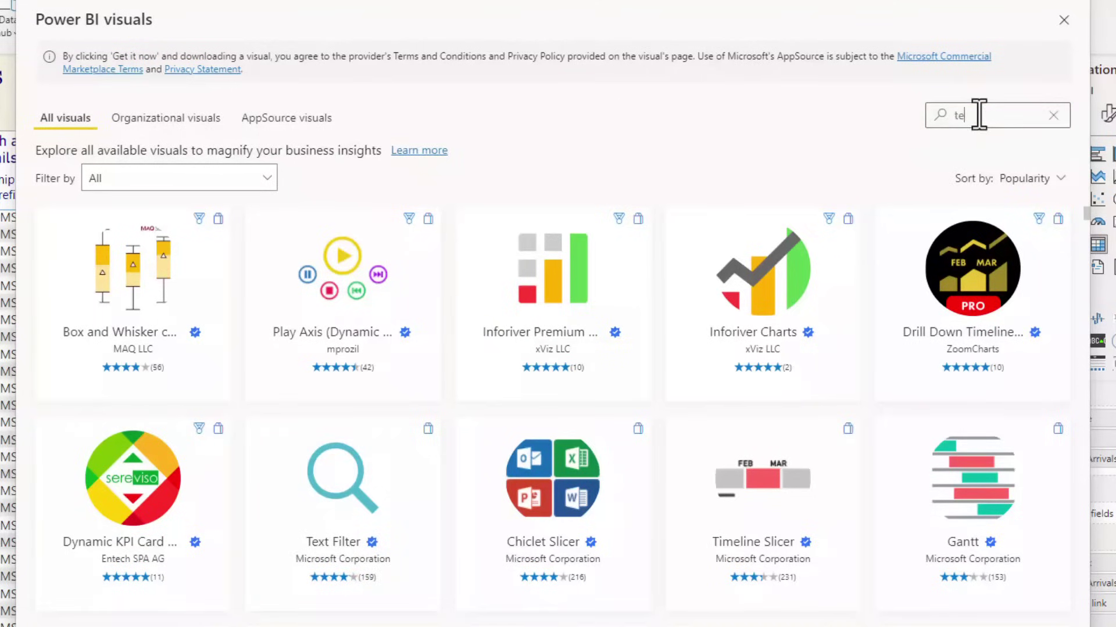
pyautogui.write('xt')
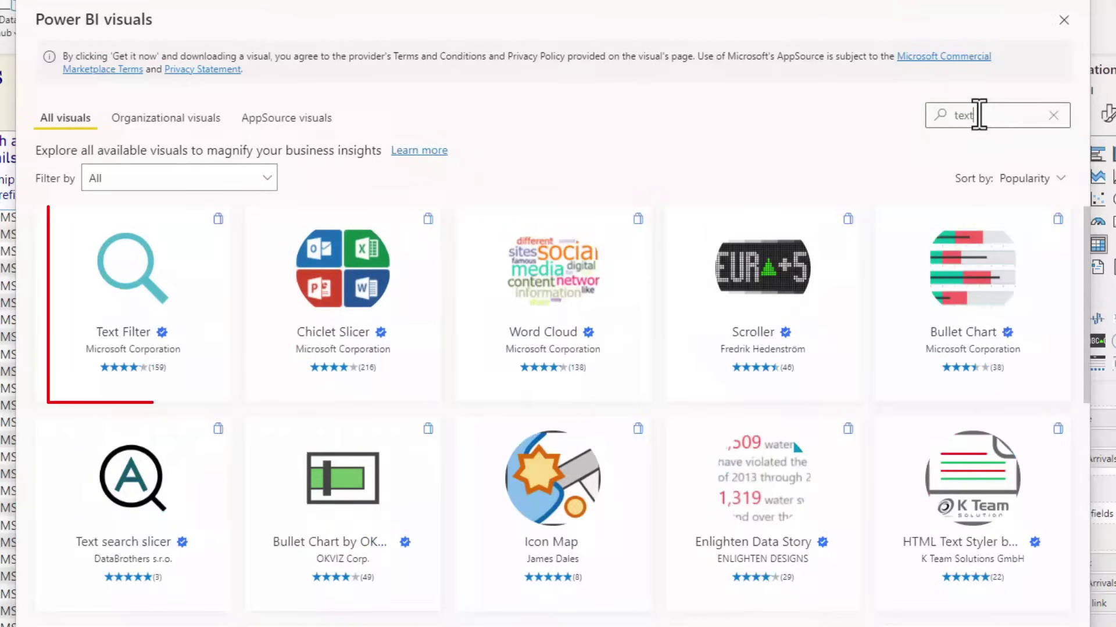
pyautogui.moveTo(132, 305)
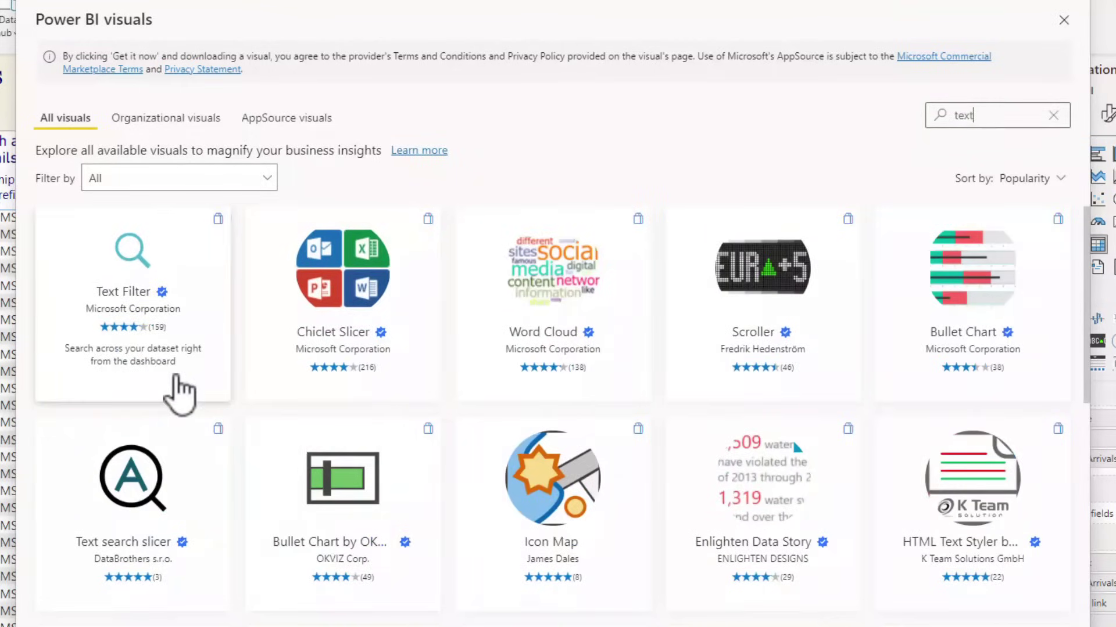
pyautogui.click(180, 395)
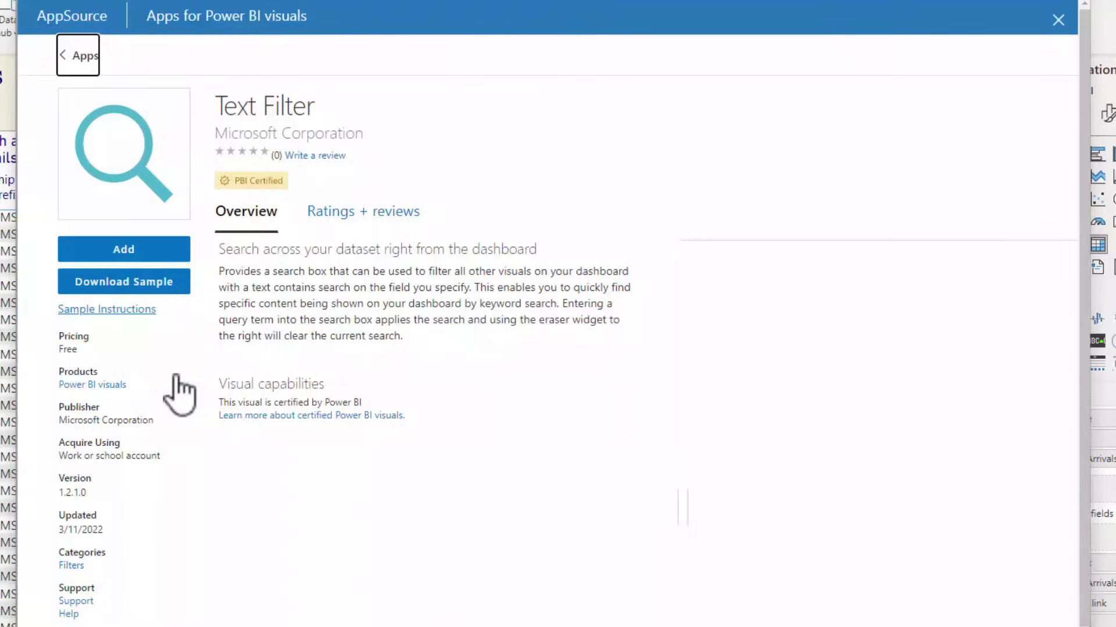
pyautogui.click(132, 248)
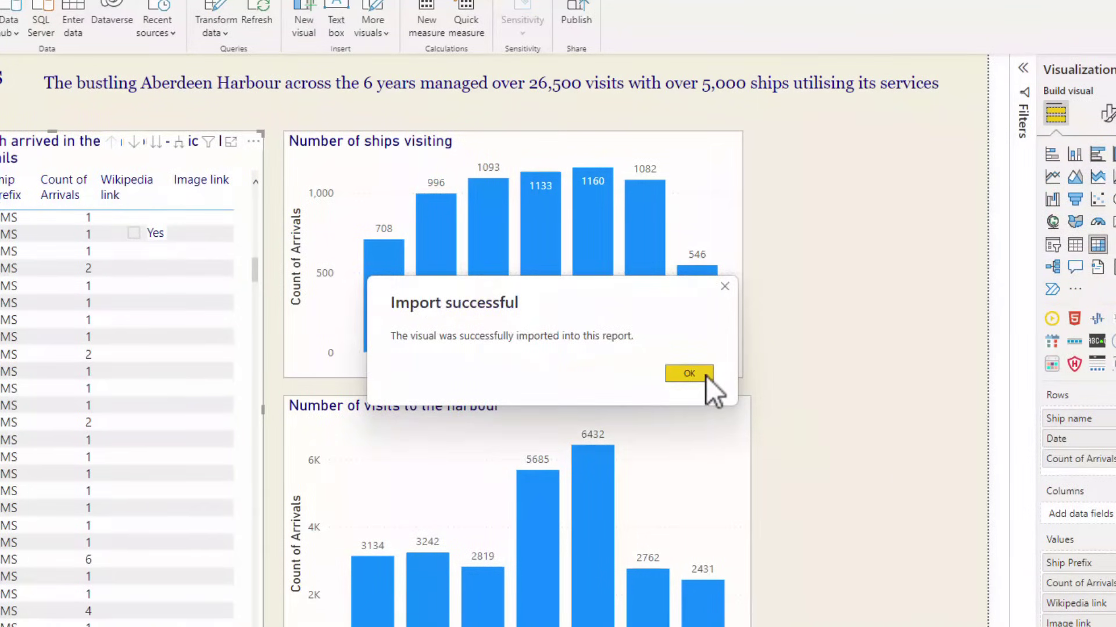
# Place a new Text Filter visual on the page and drag Ship name into its field well
pyautogui.click(689, 373)
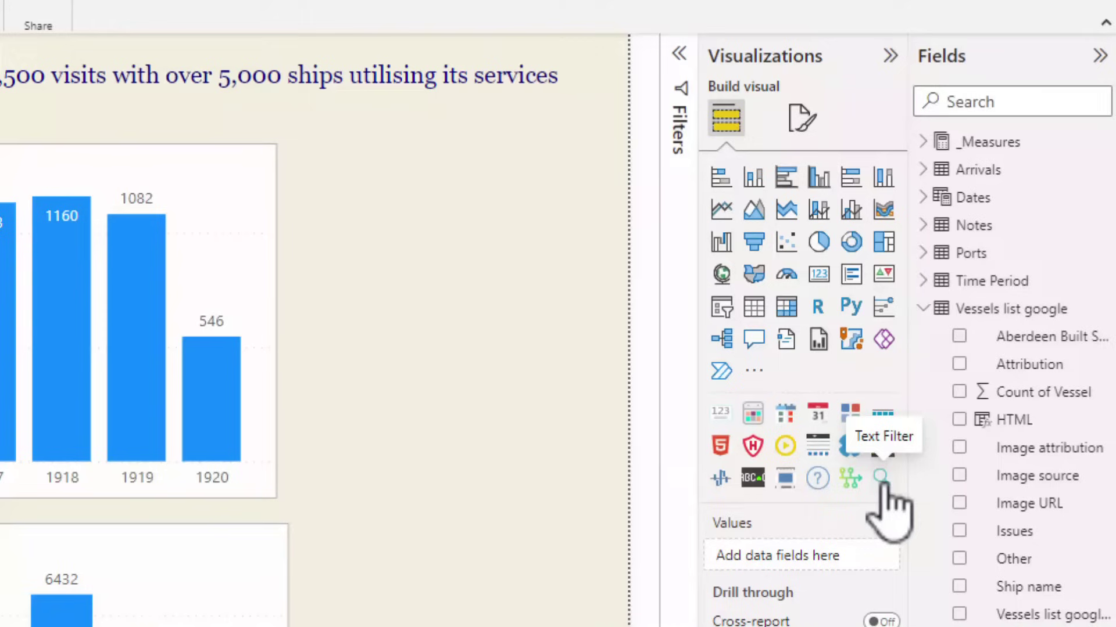
pyautogui.click(880, 478)
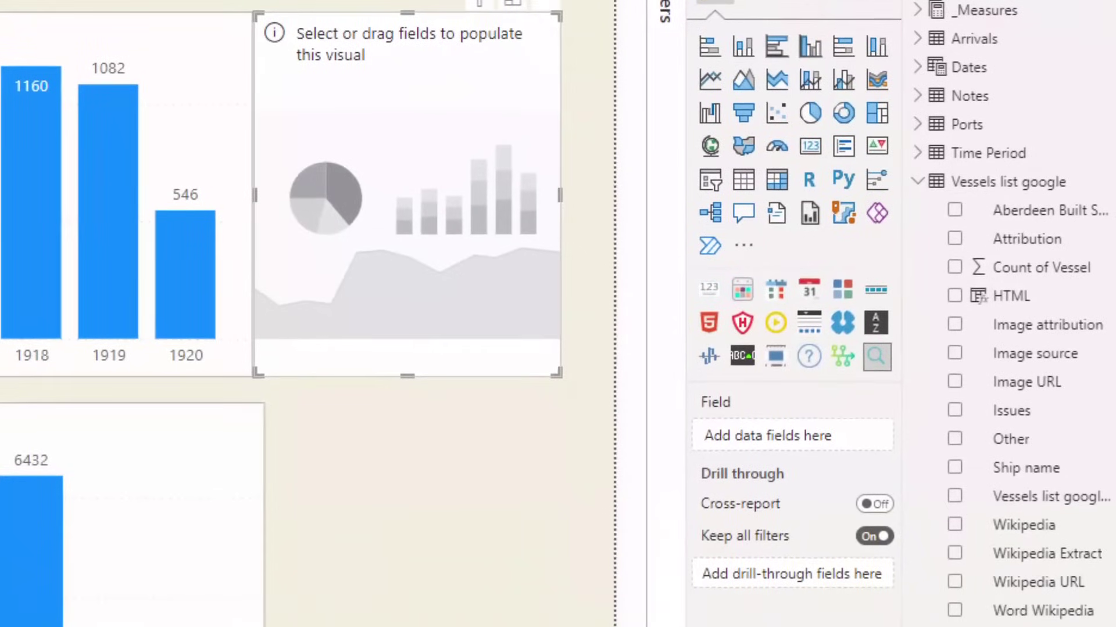
pyautogui.moveTo(1028, 587)
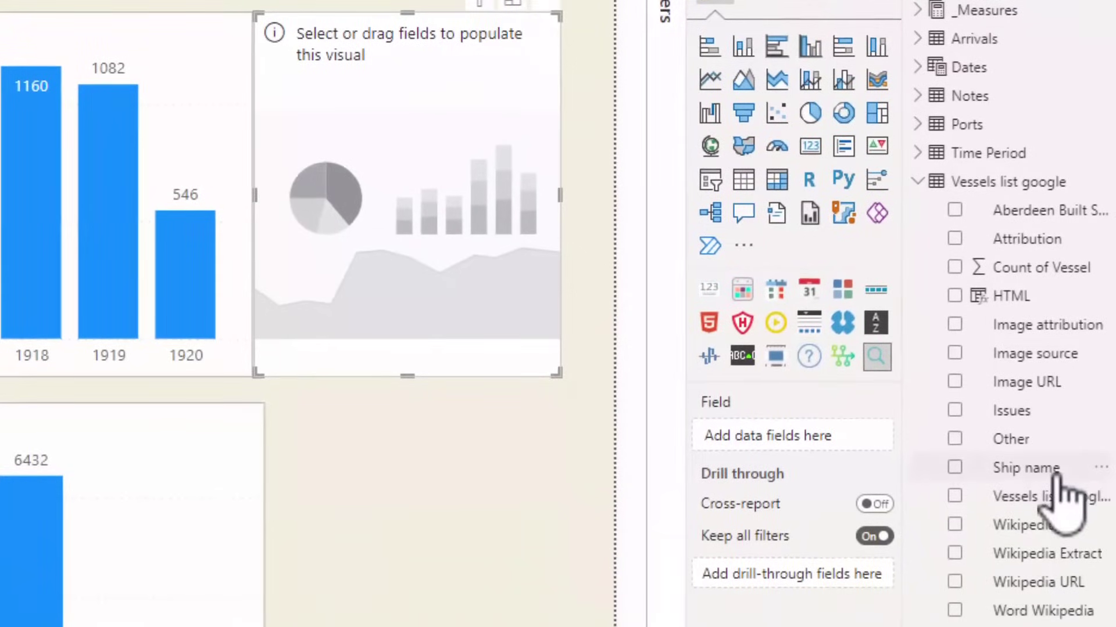
pyautogui.moveTo(1054, 474); pyautogui.dragTo(842, 442)
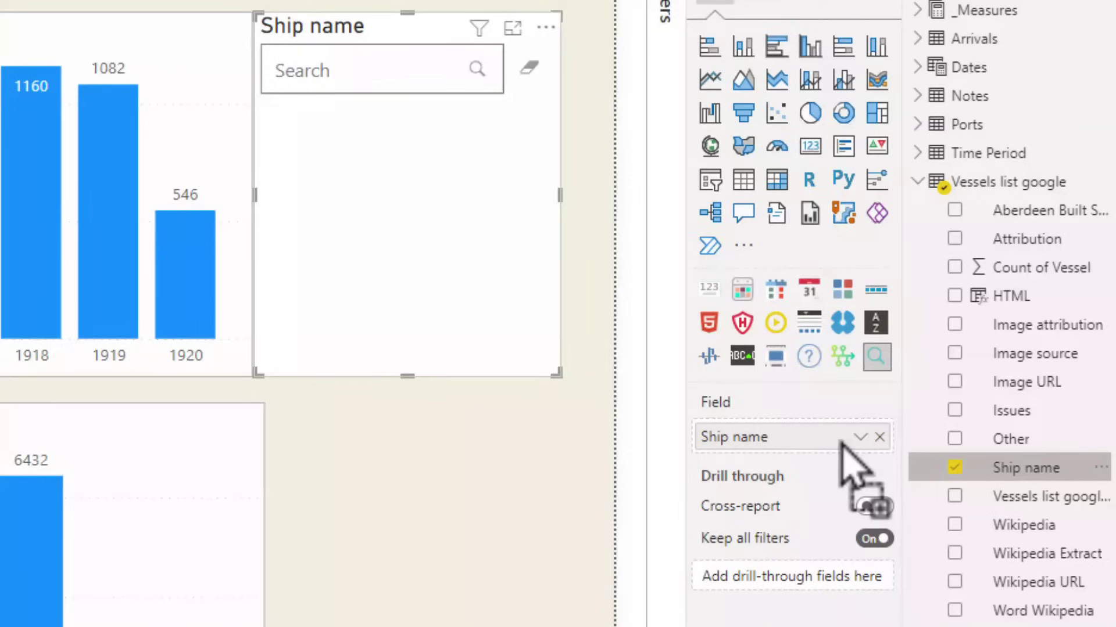
# Bind the filter to Ship name and rename its field label to 'Search for a ship by name'
pyautogui.moveTo(841, 442); pyautogui.dragTo(843, 442)
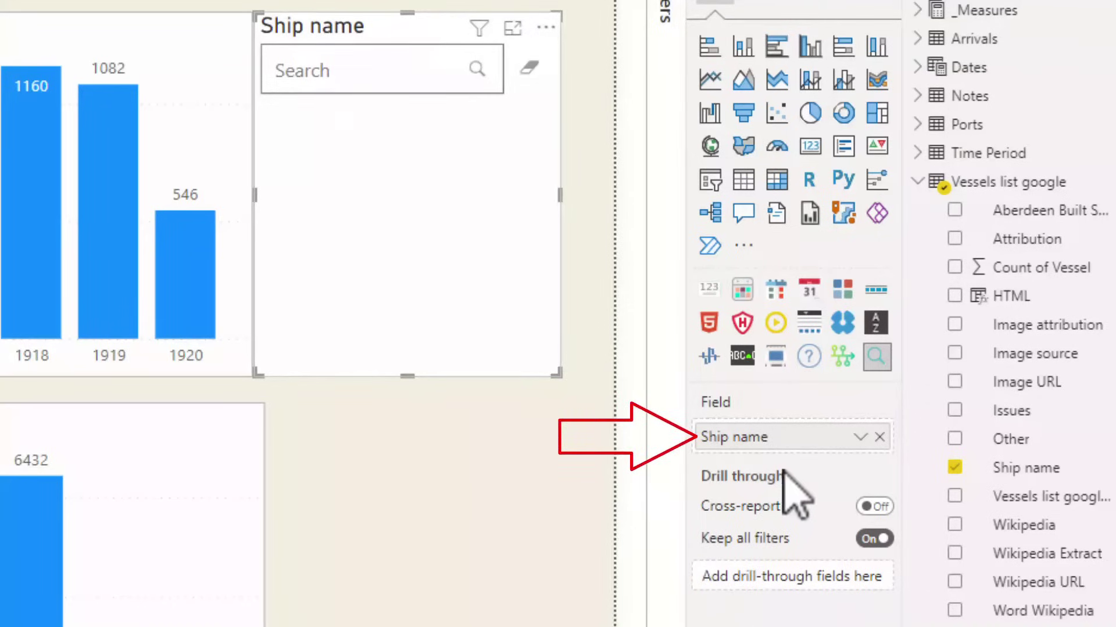
pyautogui.doubleClick(765, 437)
pyautogui.click(708, 437)
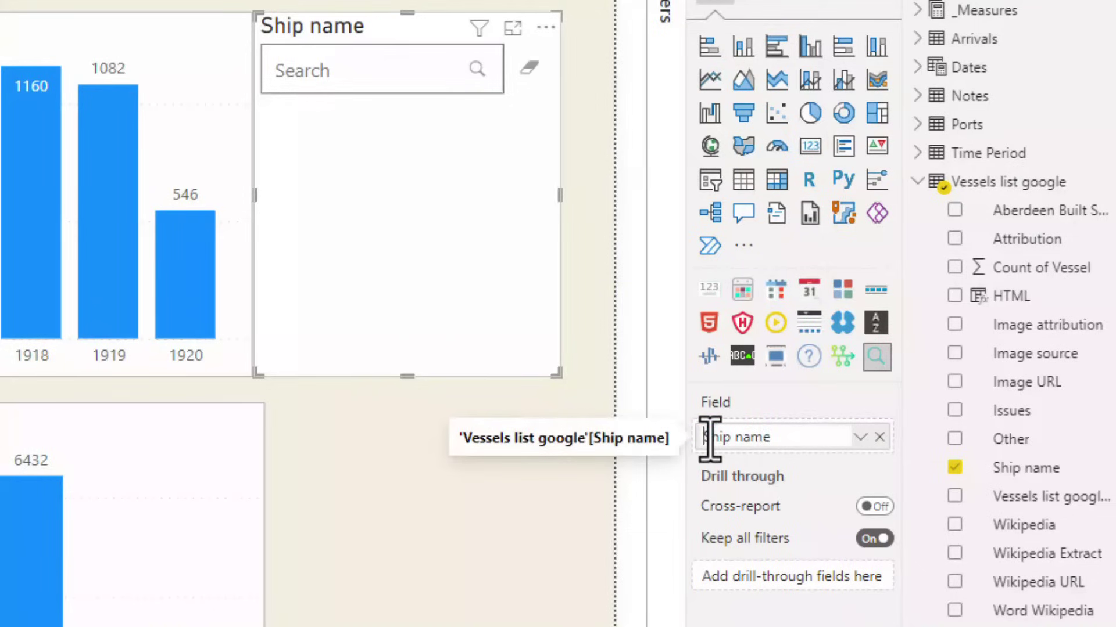
pyautogui.write('Search fo')
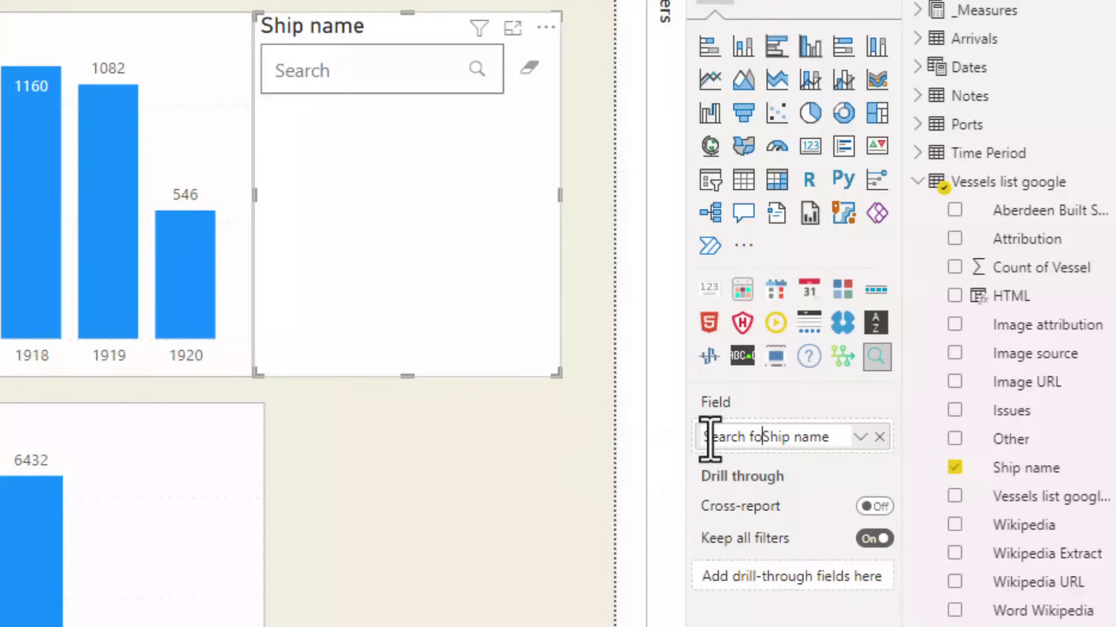
pyautogui.write('r a s')
pyautogui.press('Delete')
pyautogui.press('Delete')
pyautogui.press('Delete')
pyautogui.write('hip by')
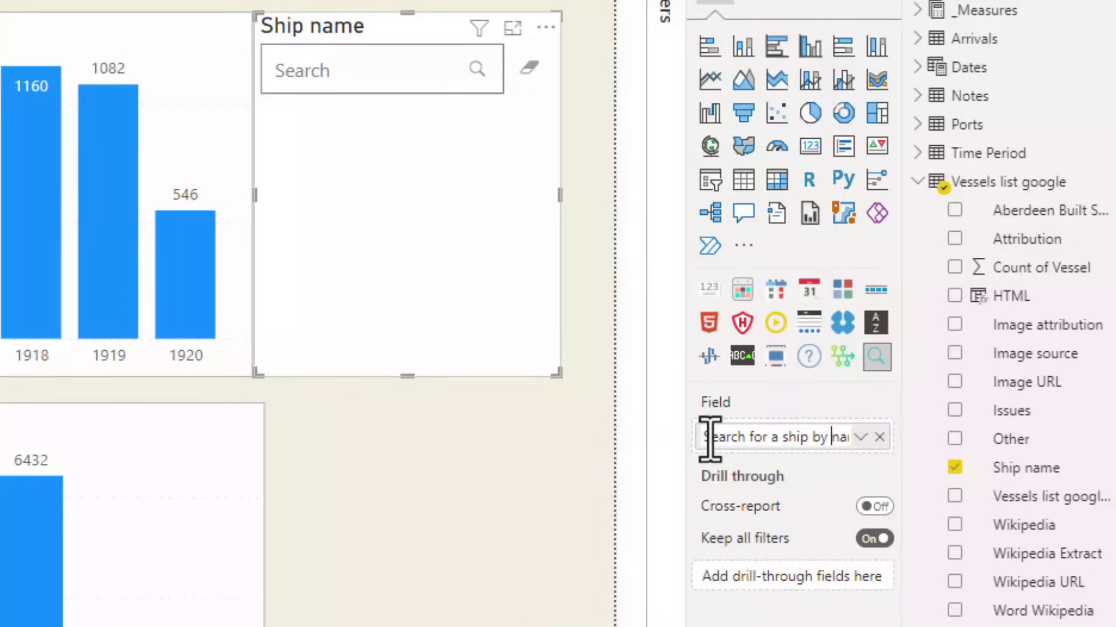
pyautogui.press('Return')
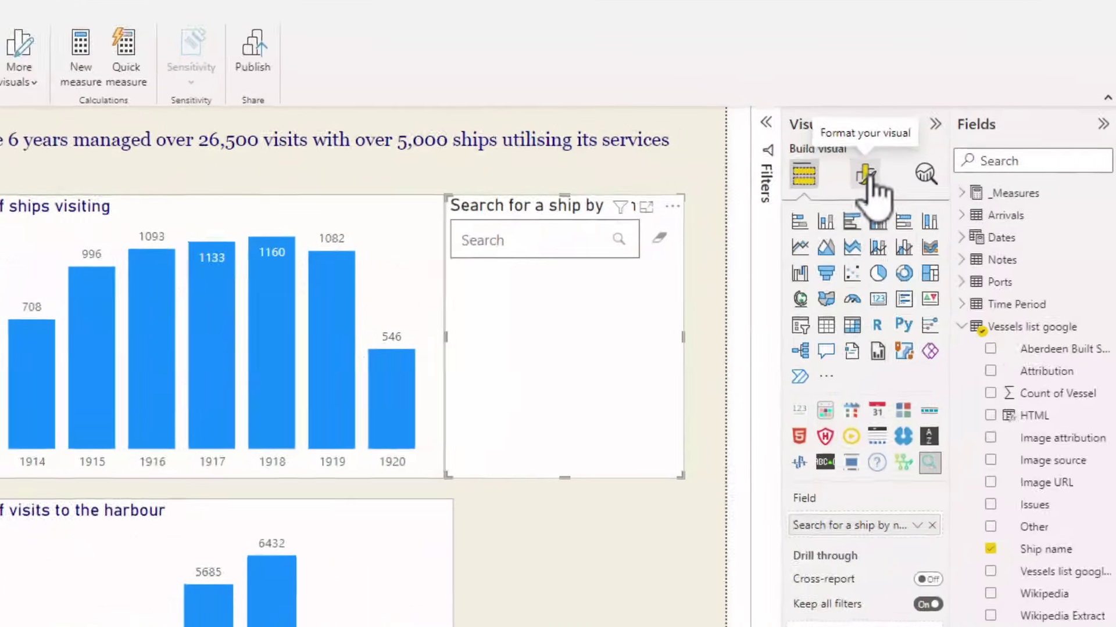
# Color the filter title dark blue (#12239E) and shrink the visual to just fit the search box
pyautogui.click(892, 179)
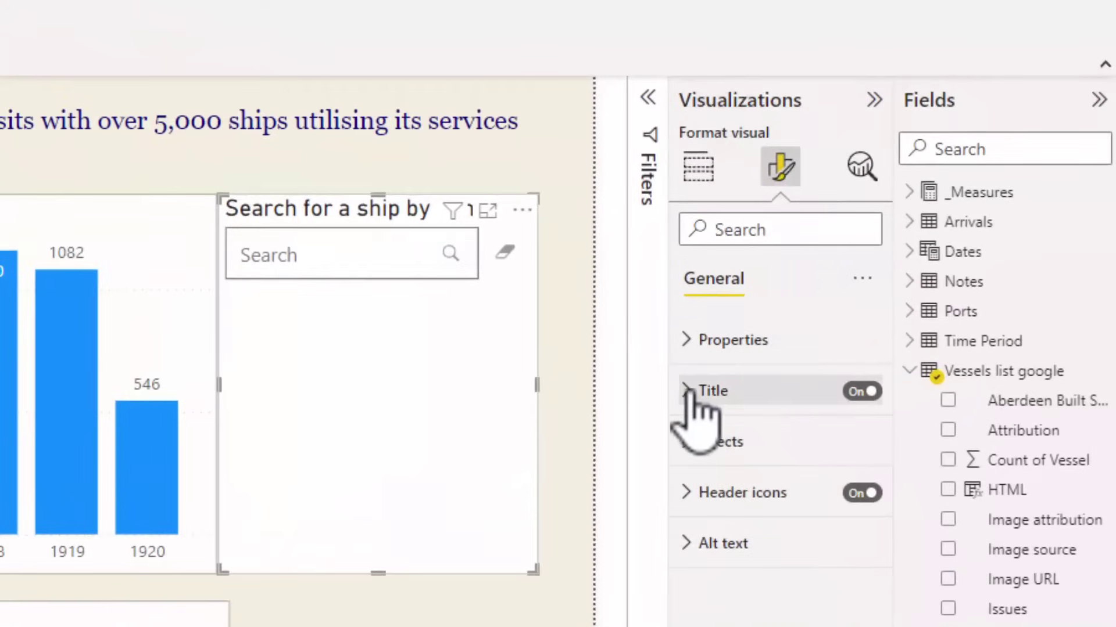
pyautogui.click(688, 391)
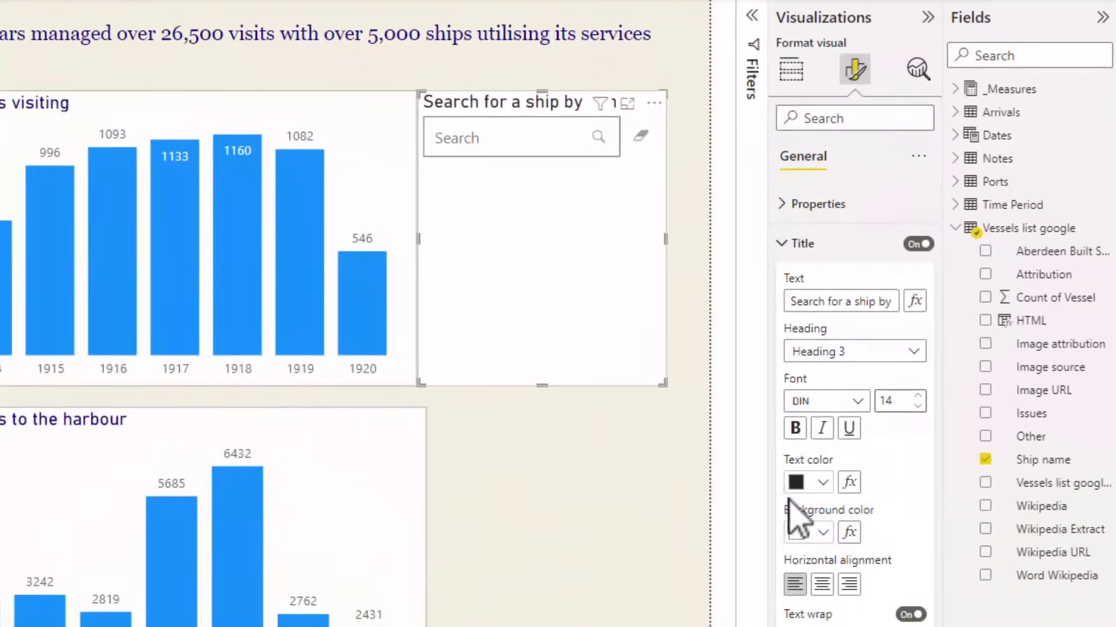
pyautogui.click(802, 483)
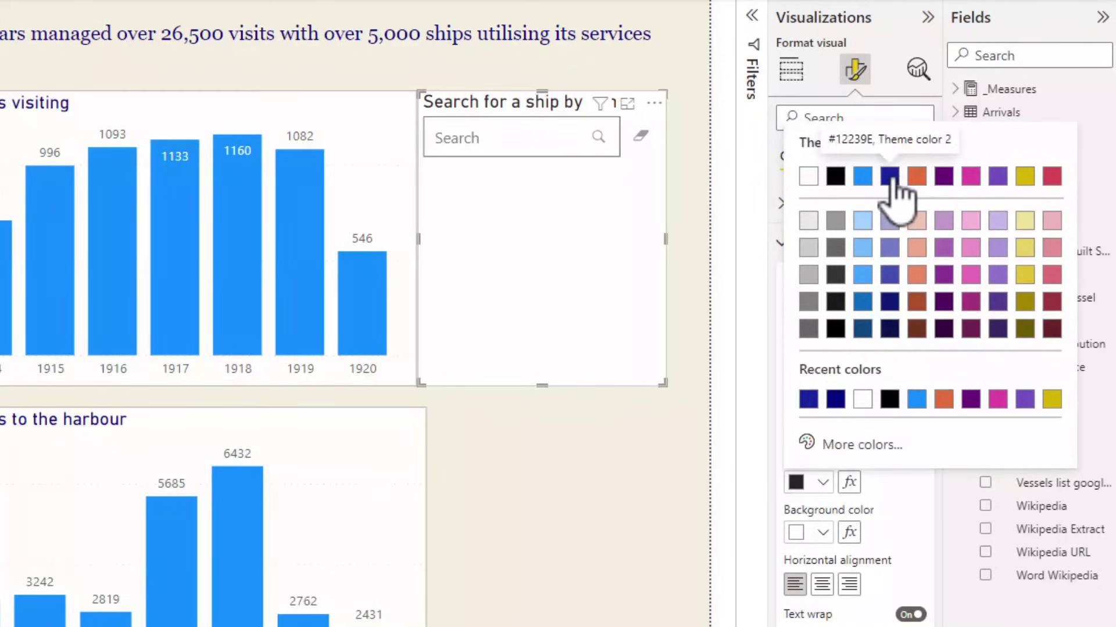
pyautogui.click(889, 175)
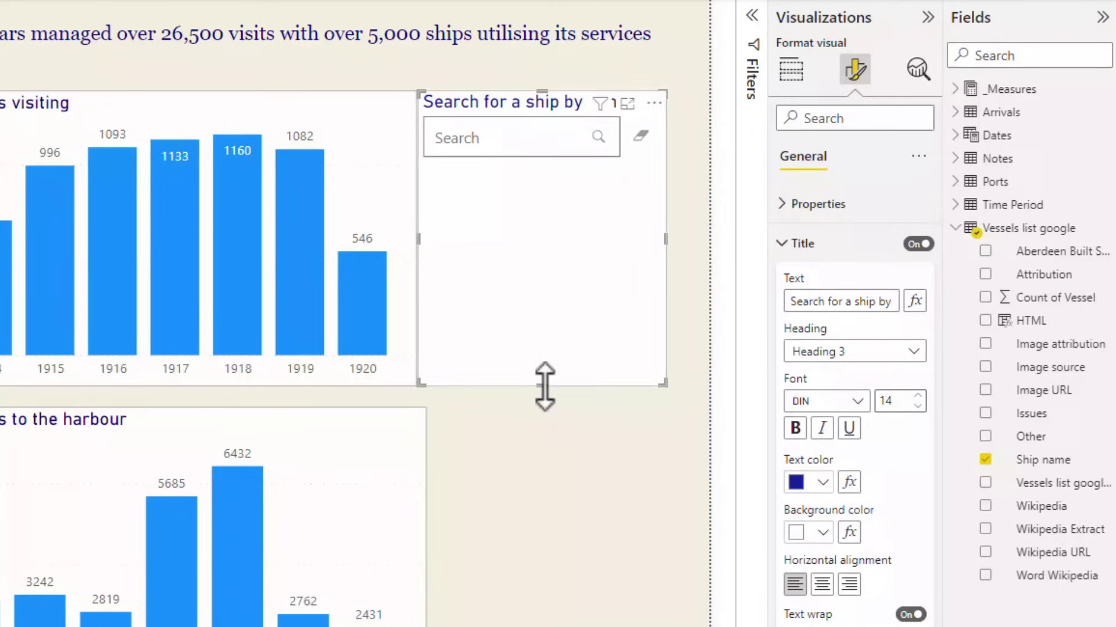
pyautogui.moveTo(543, 386); pyautogui.dragTo(555, 175)
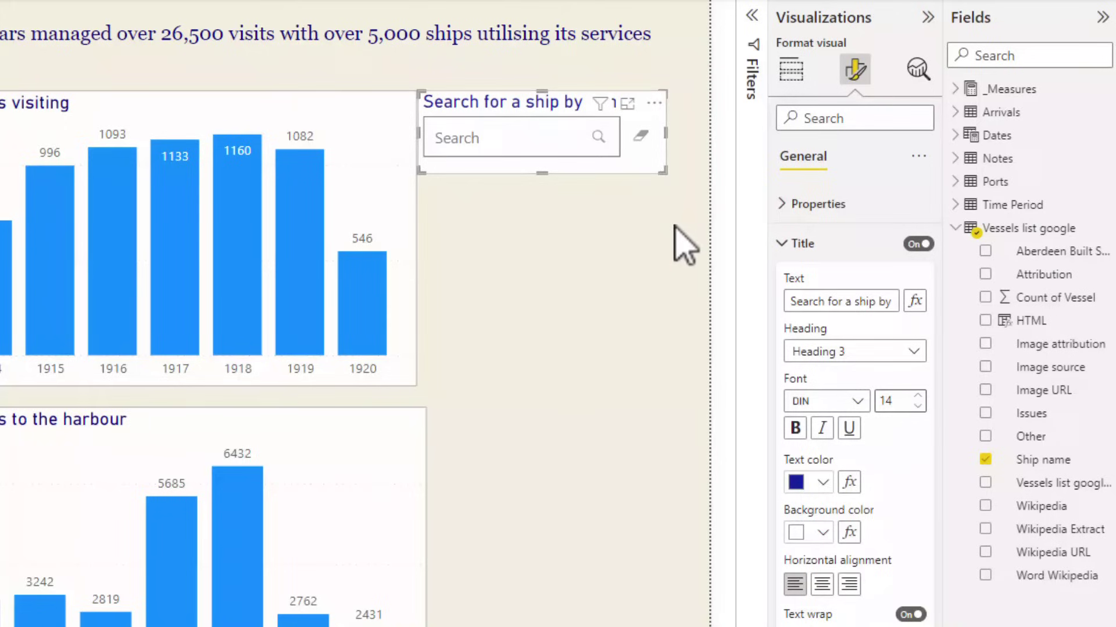
pyautogui.click(648, 173)
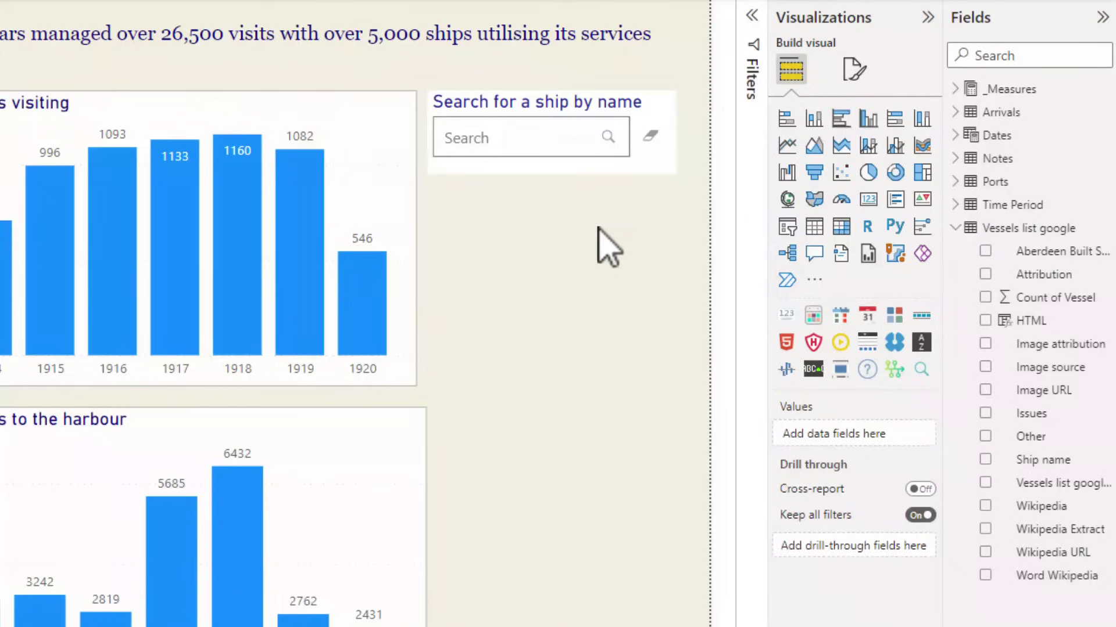
pyautogui.click(568, 137)
pyautogui.write('c')
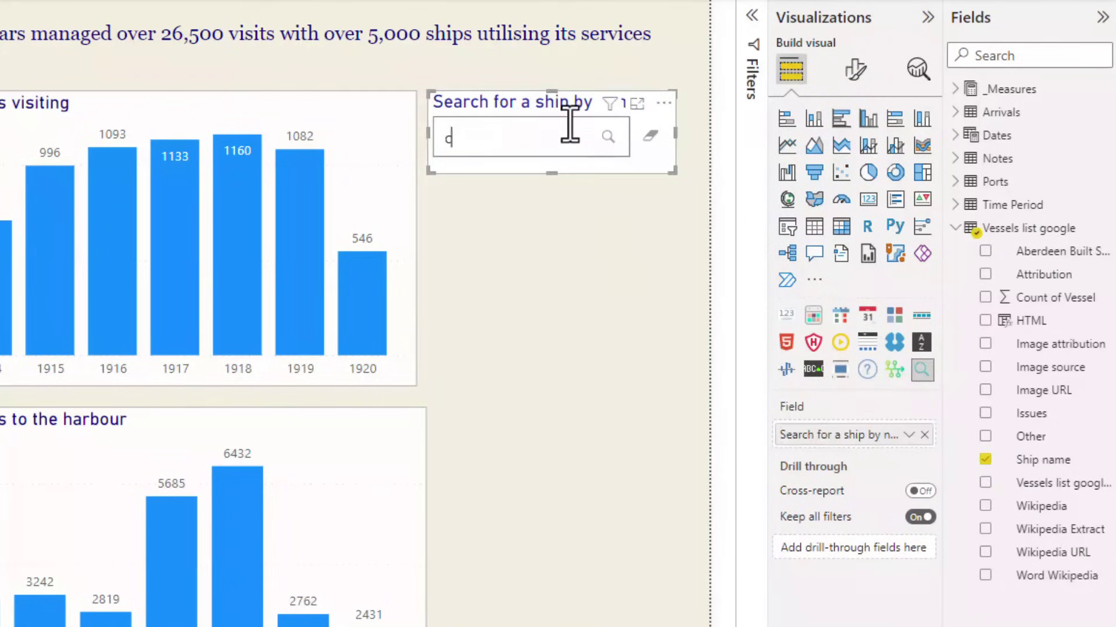
pyautogui.write('astle')
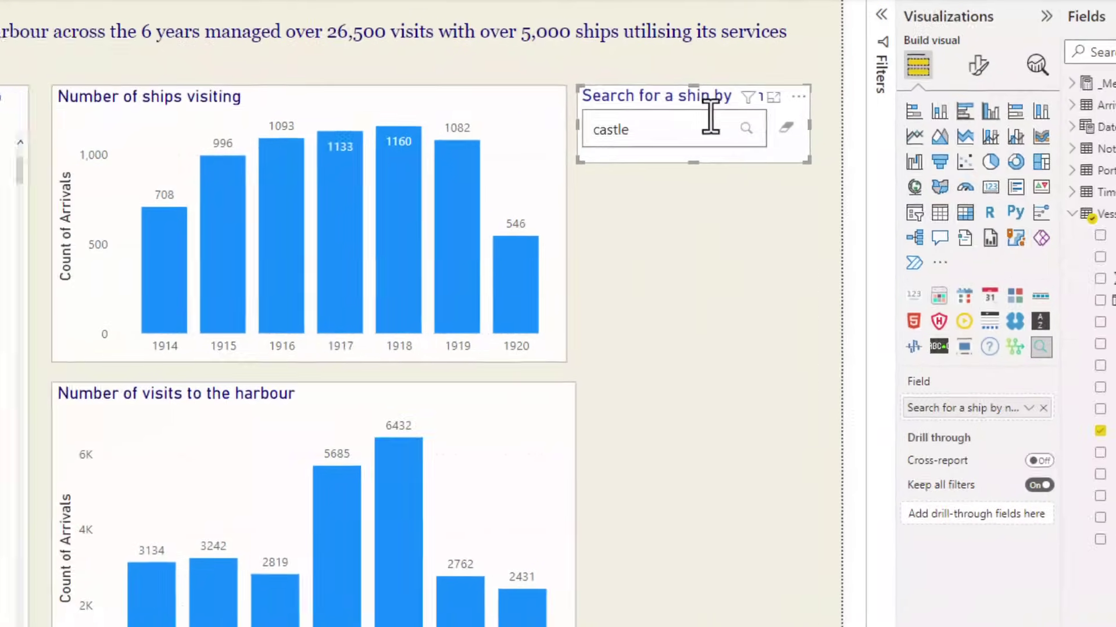
pyautogui.press('Return')
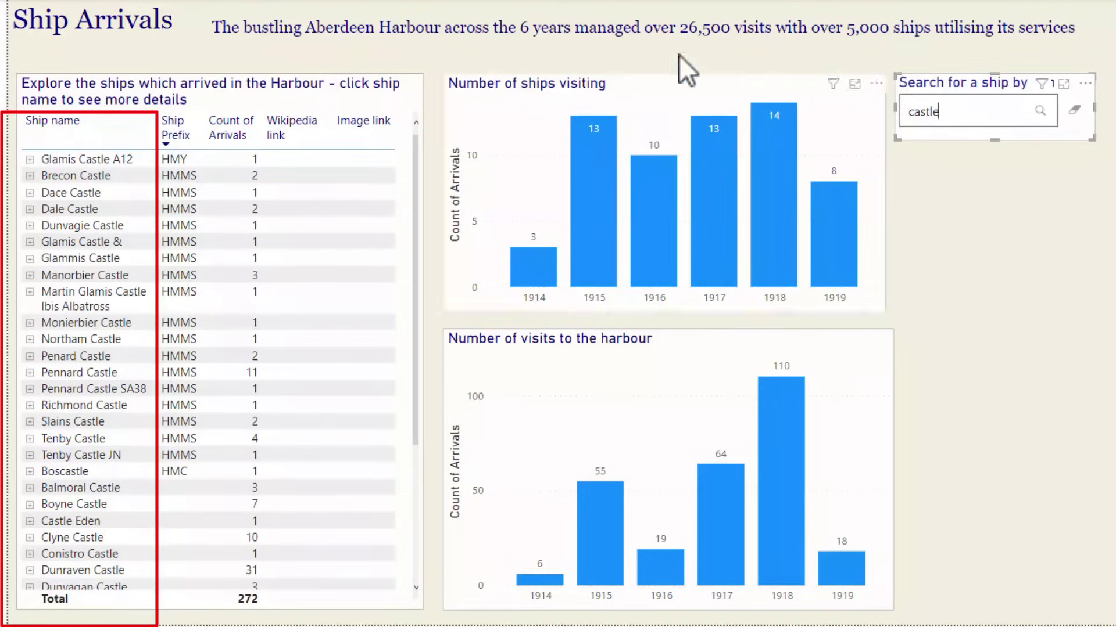
pyautogui.scroll(-1, 416, 155)
pyautogui.scroll(-3, 426, 232)
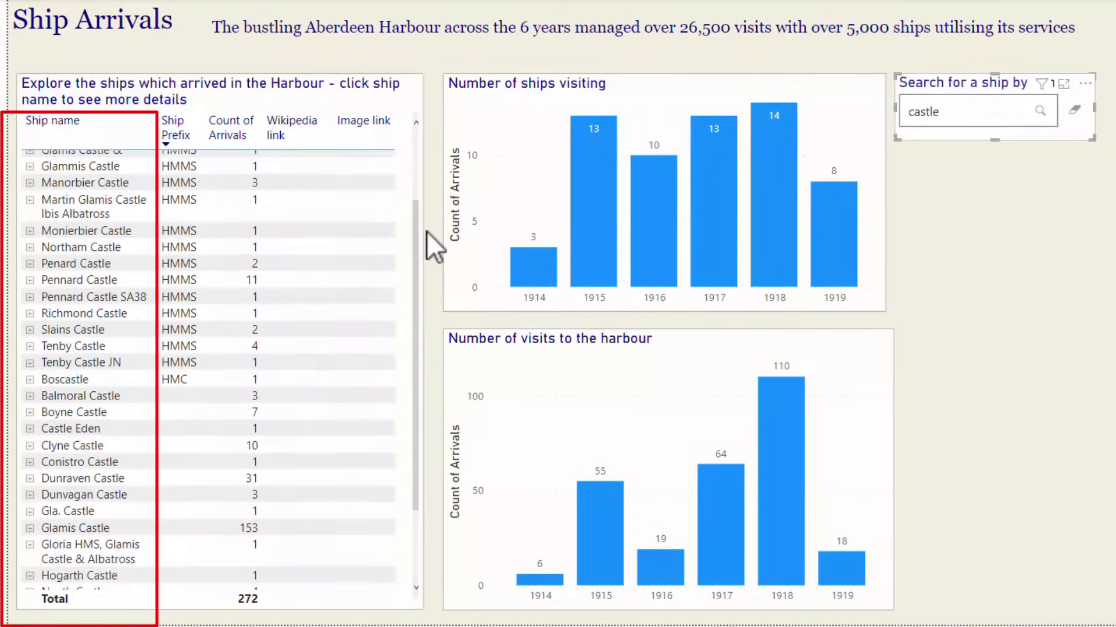
pyautogui.scroll(-2, 427, 277)
pyautogui.scroll(-1, 429, 335)
pyautogui.moveTo(416, 277); pyautogui.dragTo(426, 139)
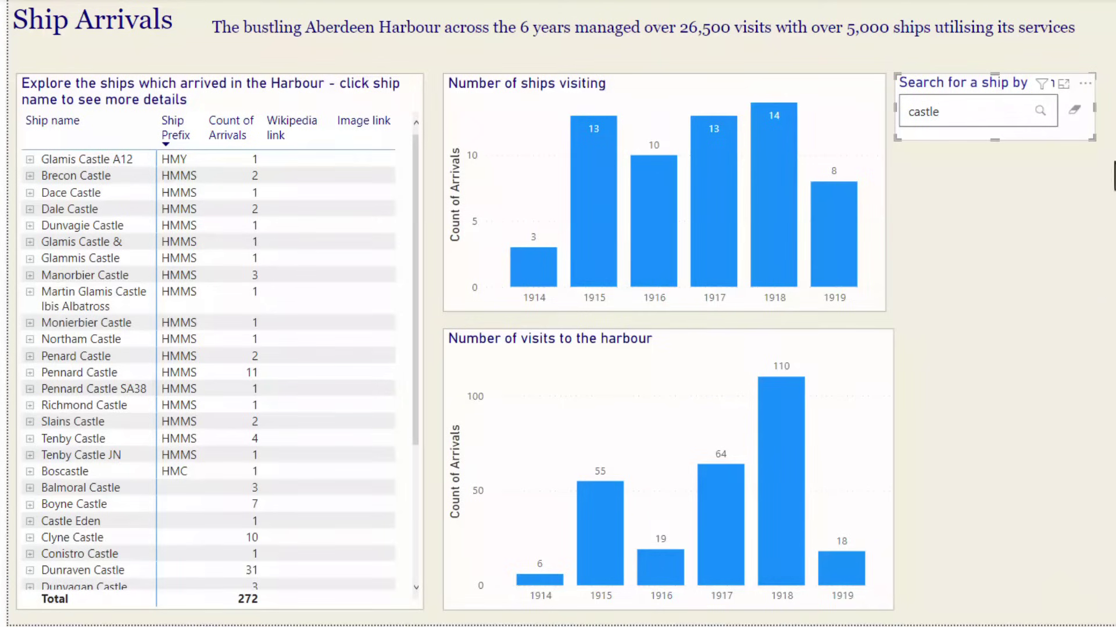
pyautogui.click(1074, 110)
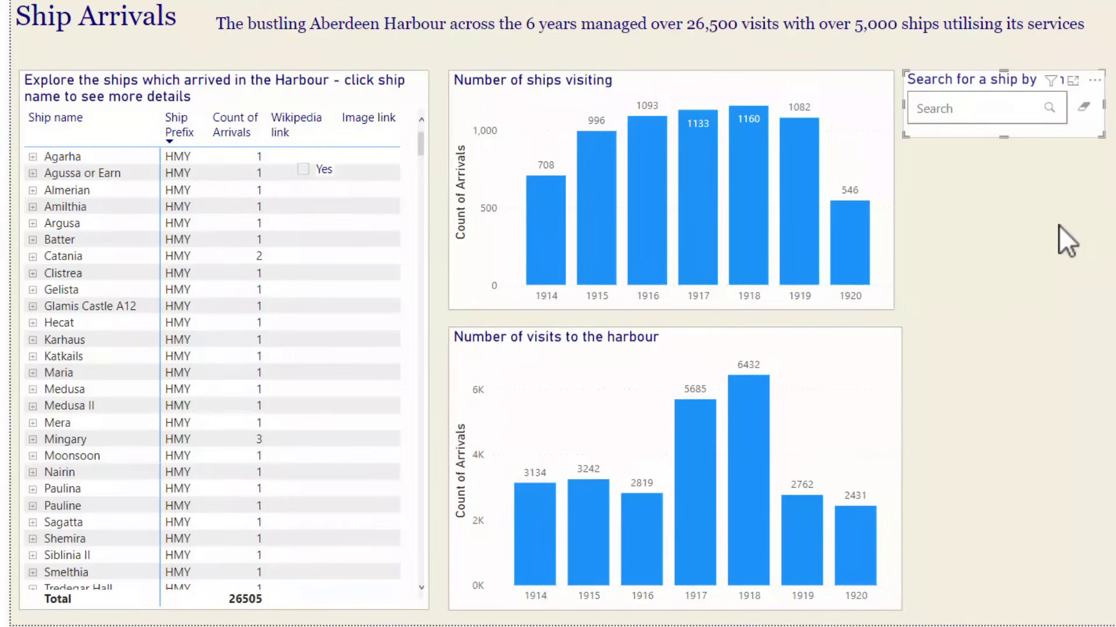
pyautogui.click(987, 108)
pyautogui.write('hmy')
pyautogui.click(1050, 108)
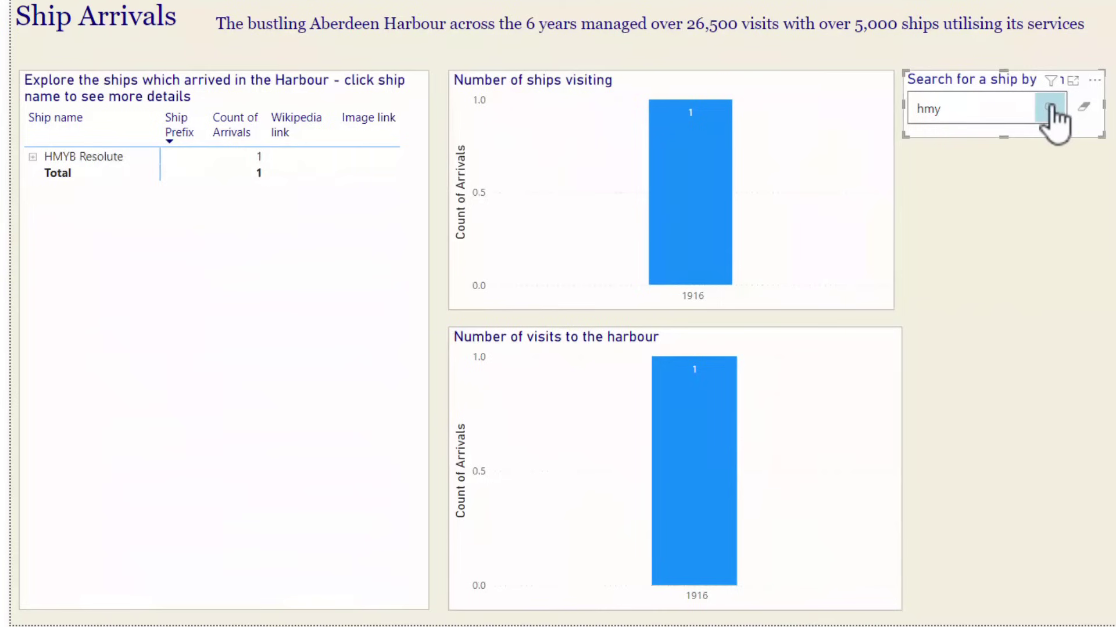
pyautogui.moveTo(262, 319)
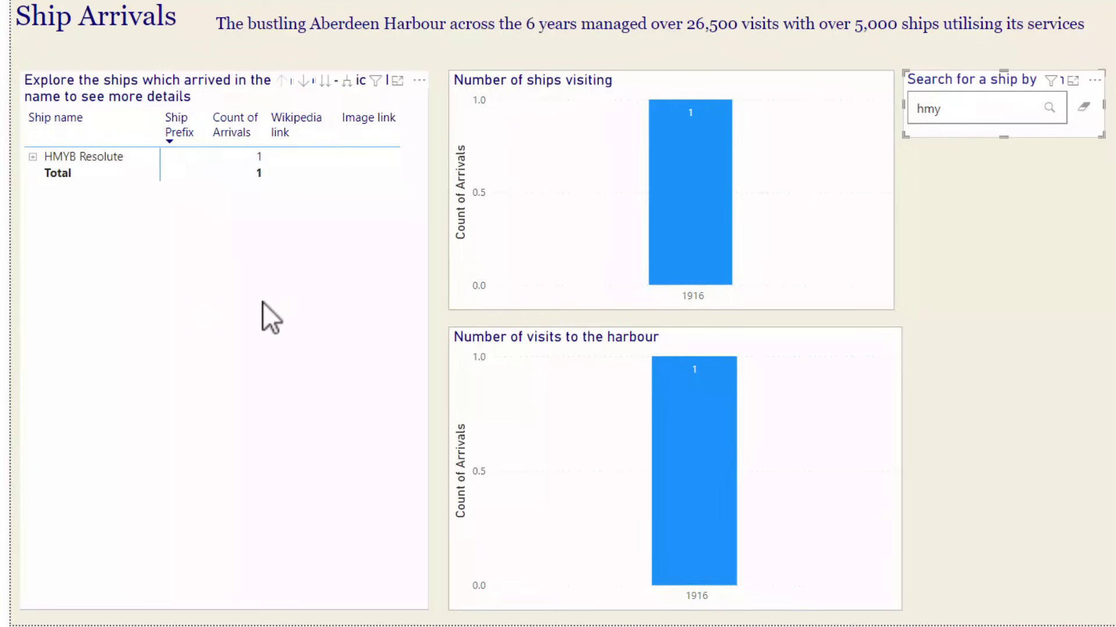
pyautogui.click(1083, 107)
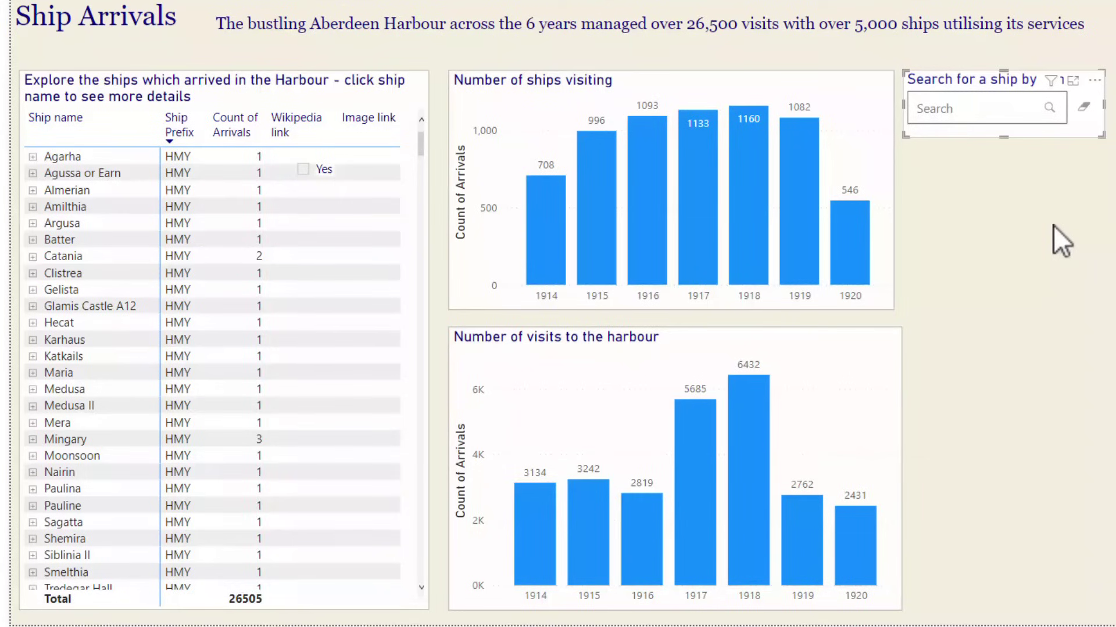
# Run a ship search for 'mine', narrowing the report to the nine Mine Sweeper arrivals
pyautogui.click(996, 114)
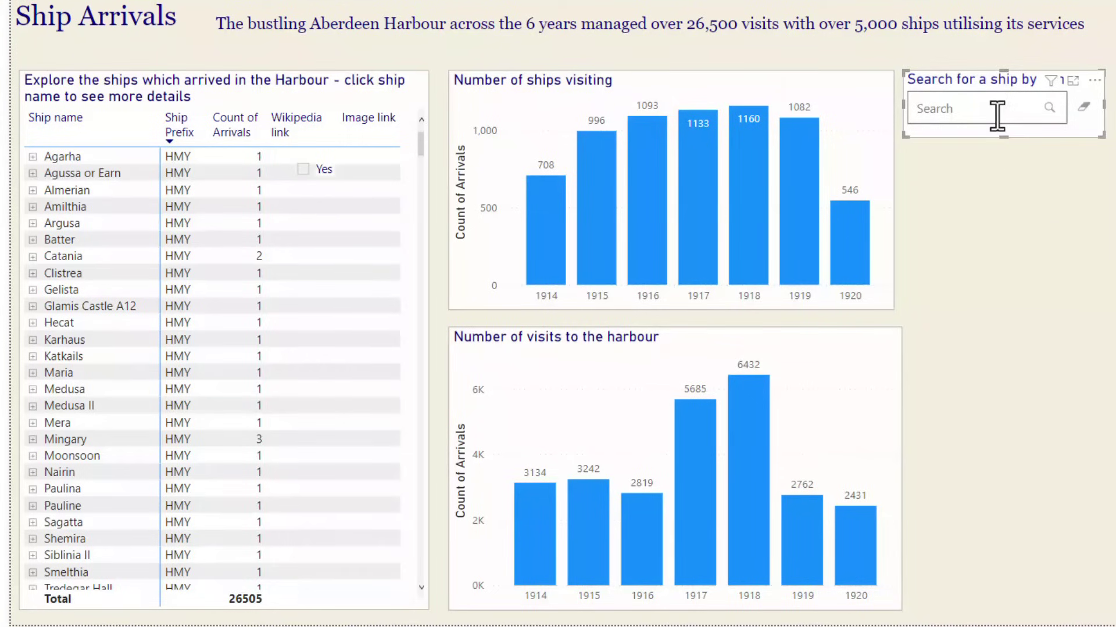
pyautogui.write('mine')
pyautogui.click(1048, 110)
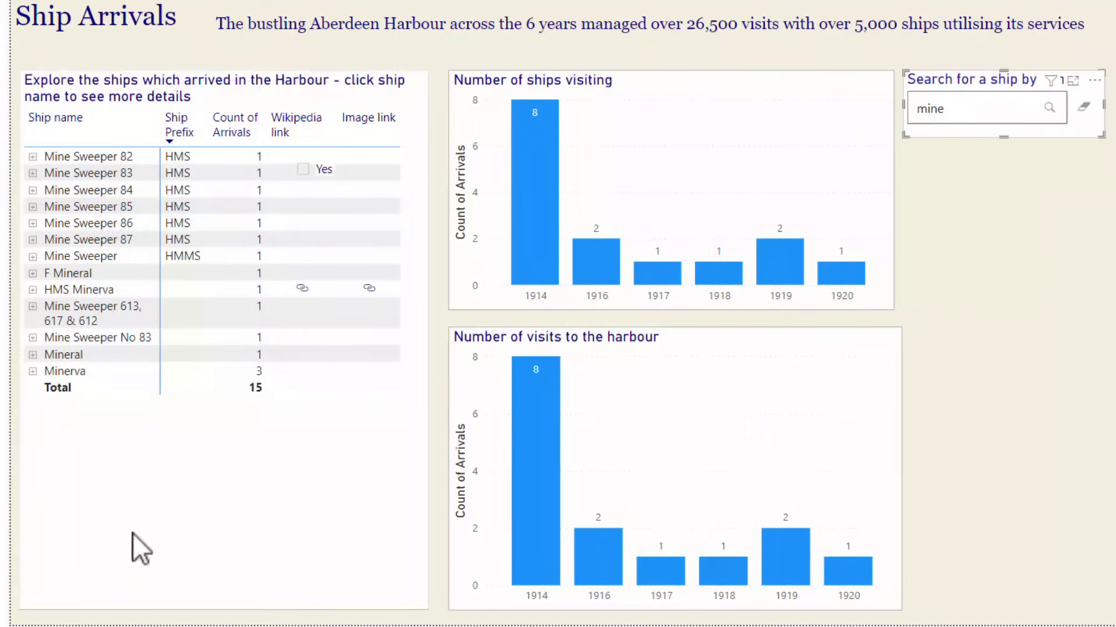
pyautogui.moveTo(671, 192)
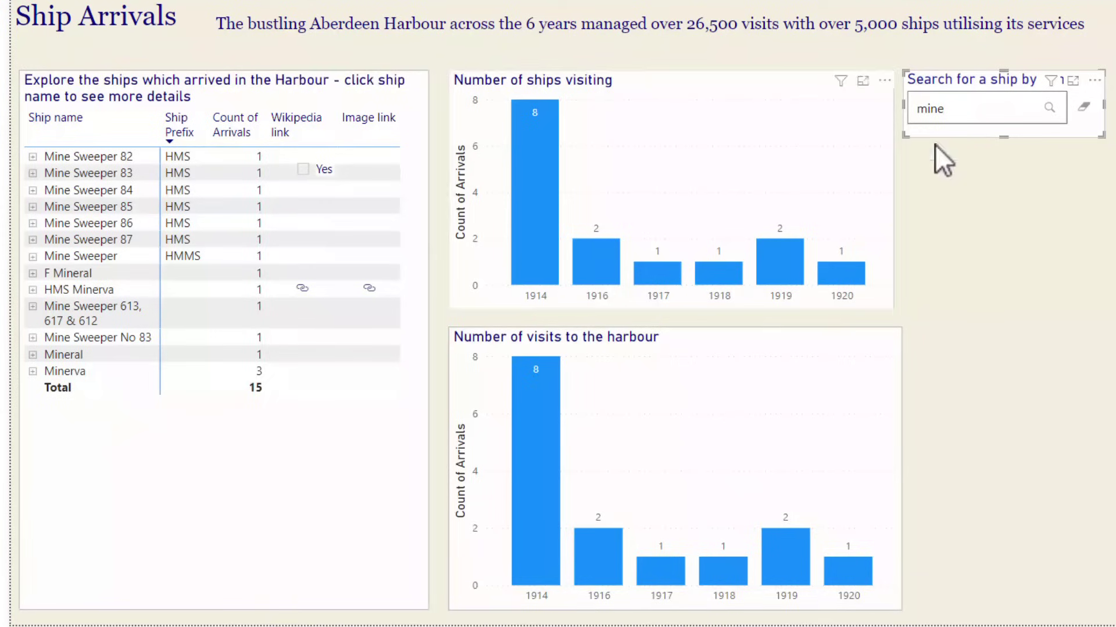
pyautogui.click(973, 110)
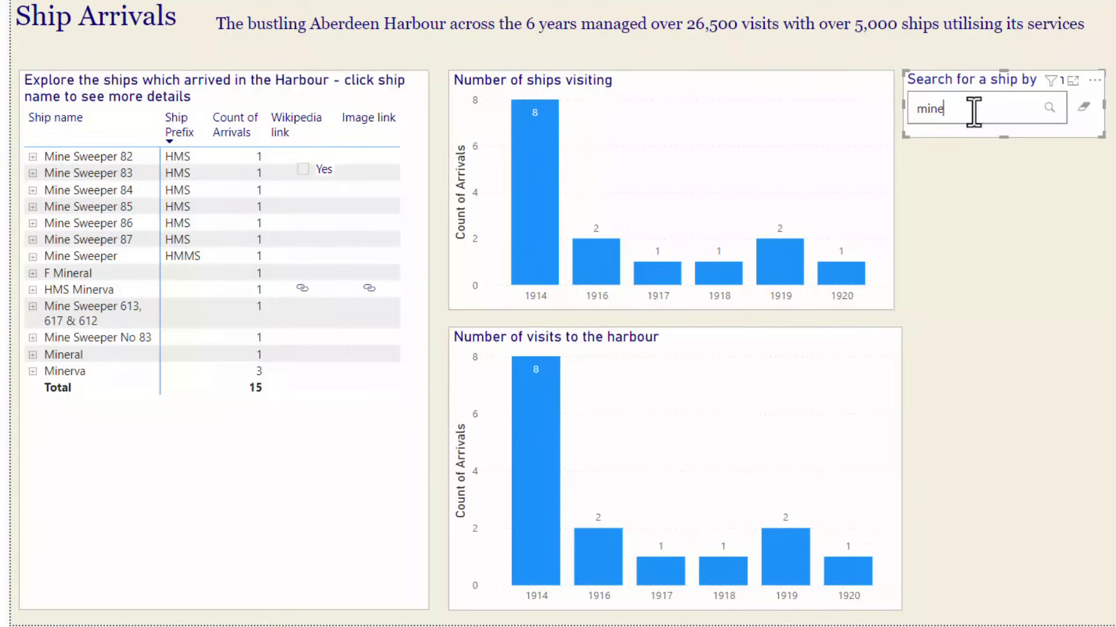
pyautogui.click(1055, 111)
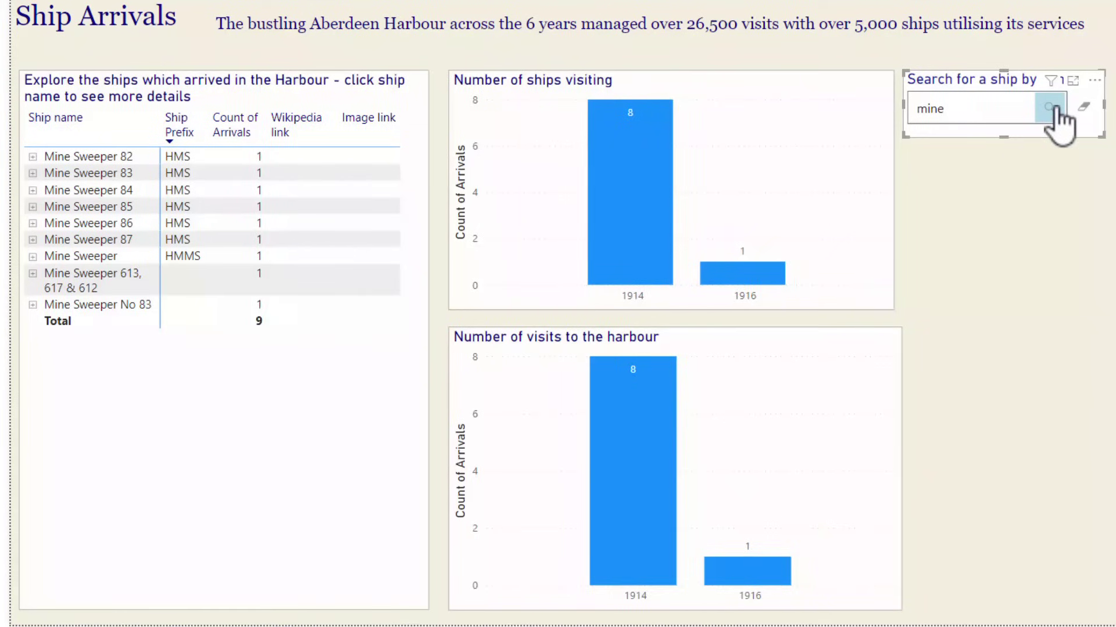